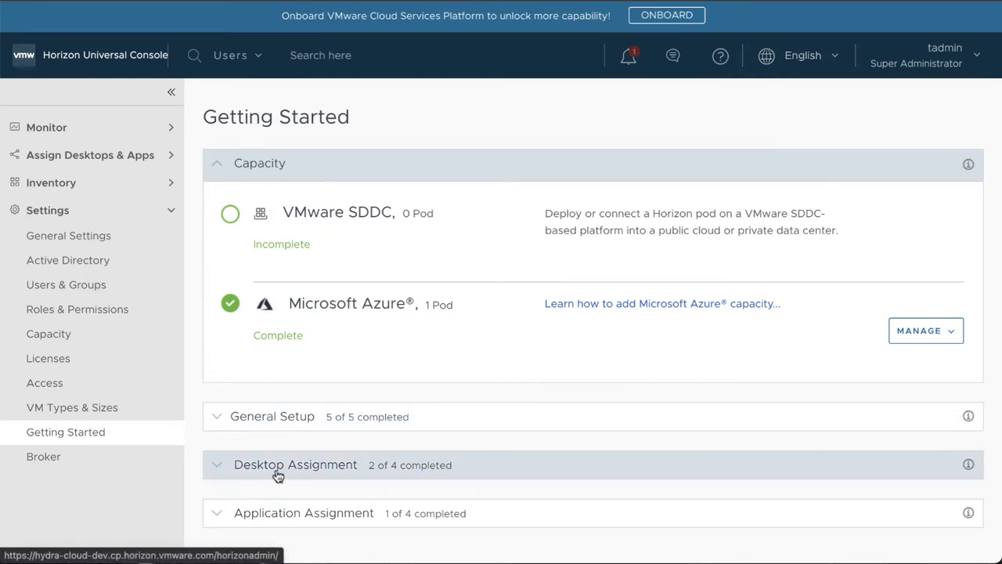
From the Desktop Assignment getting-started tasks, go to Create Image and start a new single-pod image
click(278, 468)
scroll(342, 509, down, 5)
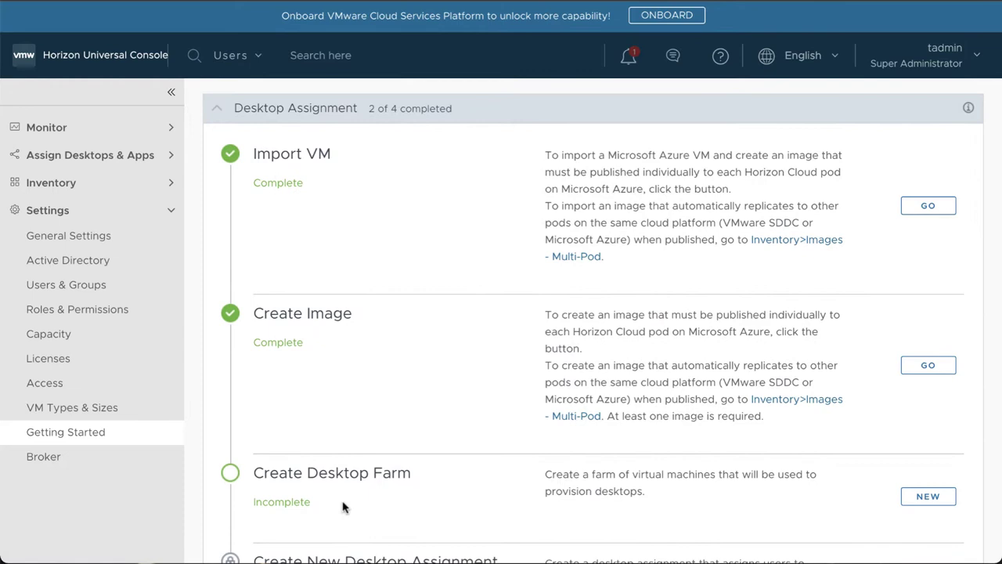
click(932, 368)
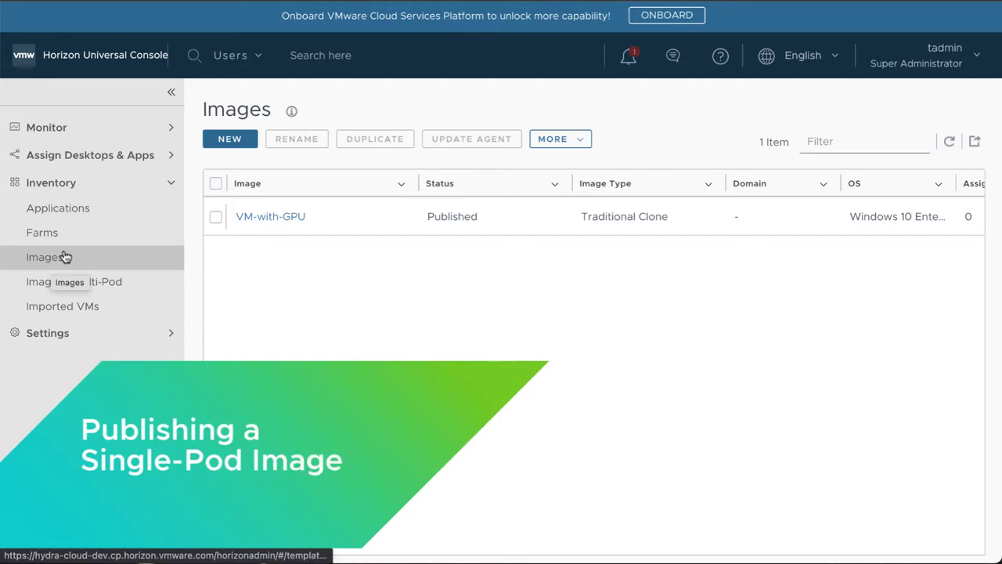
click(237, 141)
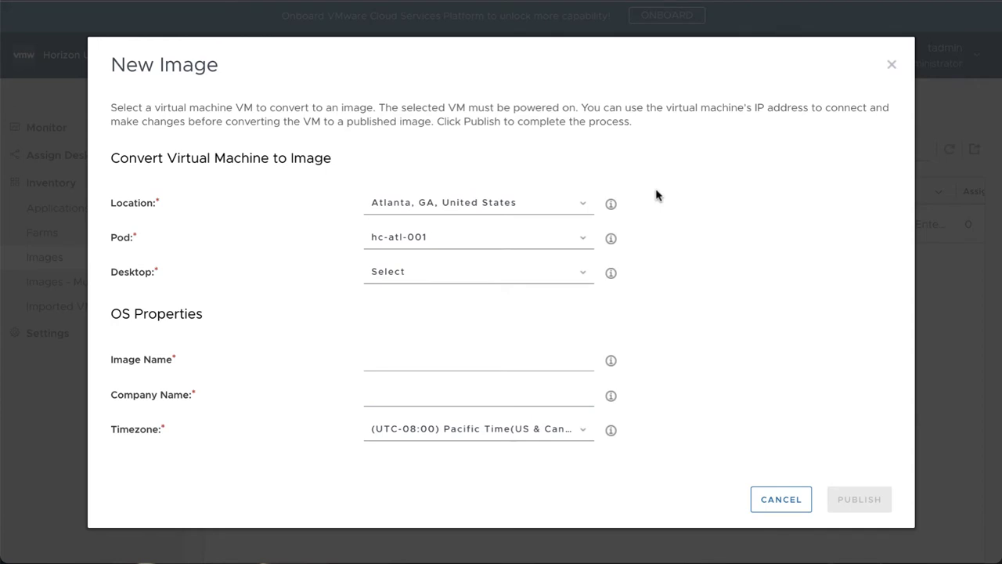
Choose the win-10-pro desktop as the virtual machine to convert and set the company name to VMware
click(585, 281)
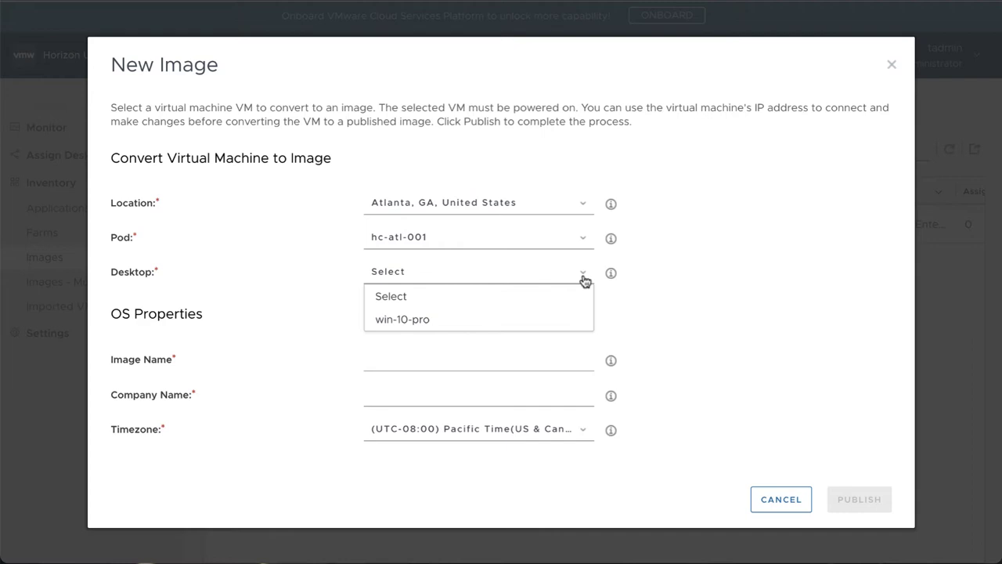
click(506, 324)
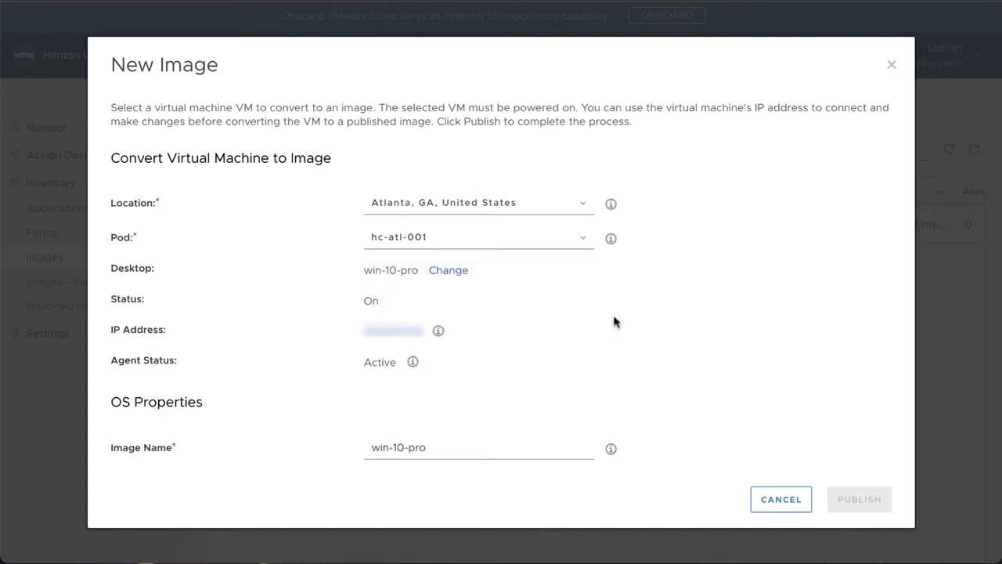
scroll(615, 322, down, 3)
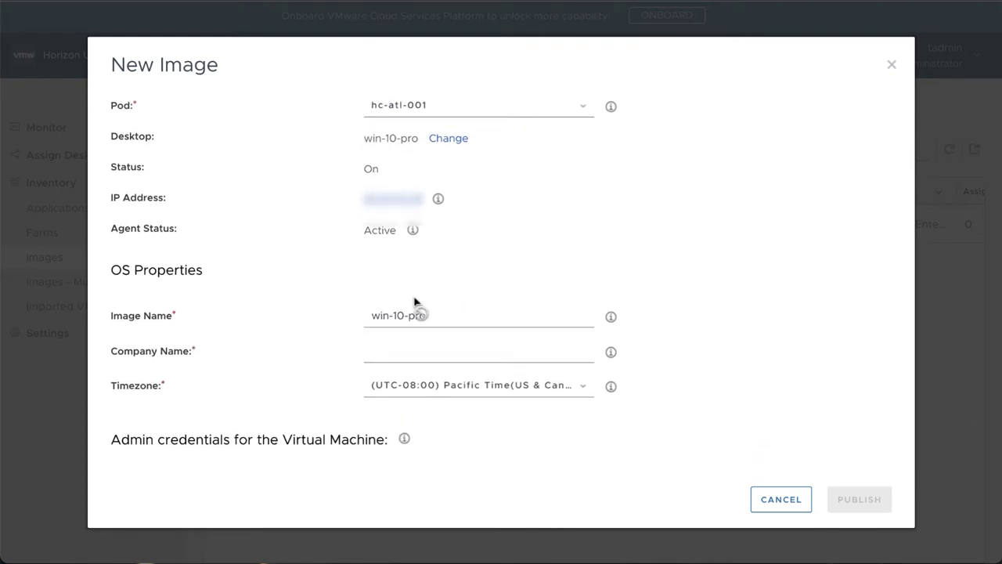
click(478, 351)
text(VMware)
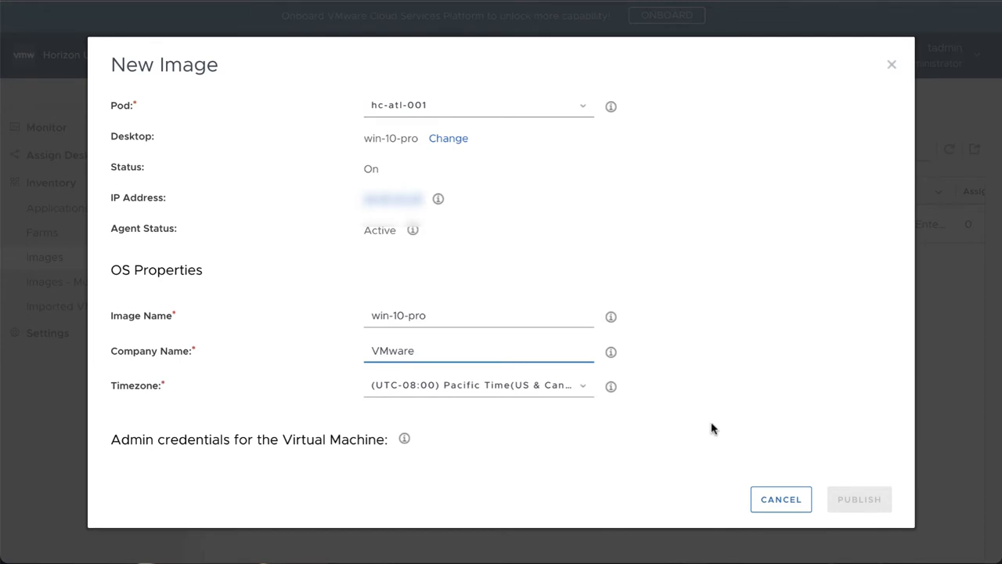
Enter the VM admin username vmadmin, fill in and verify the account password, and publish the win-10-pro image
scroll(712, 428, down, 2)
scroll(712, 428, down, 1)
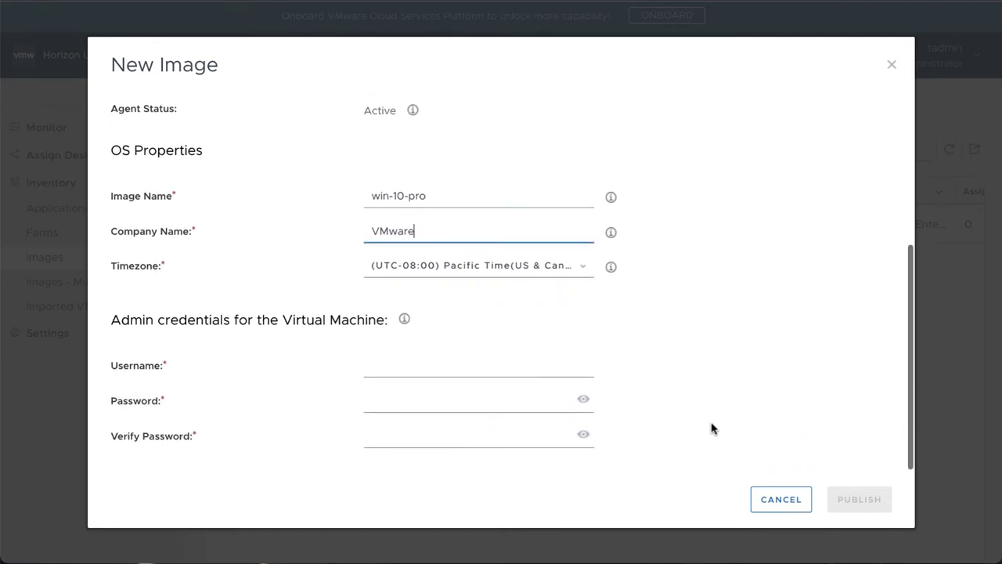
click(498, 373)
text(vmadmin)
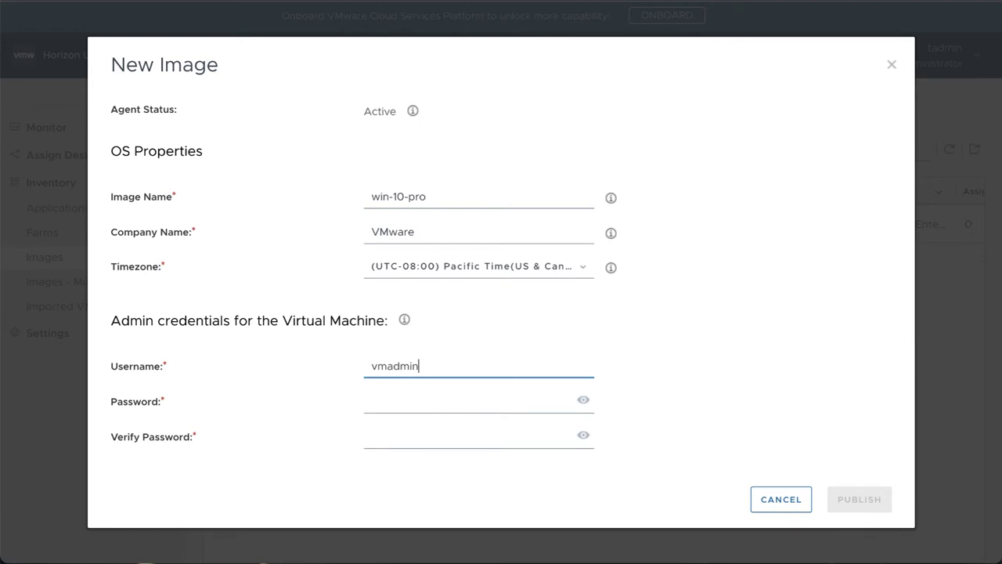
key(Tab)
text(••)
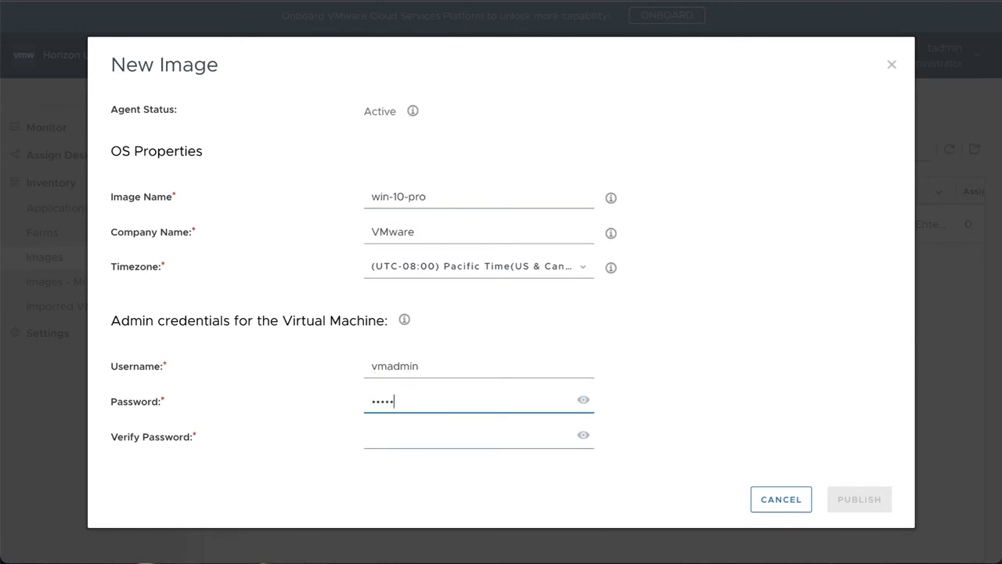
text(••••••)
click(491, 423)
text(••)
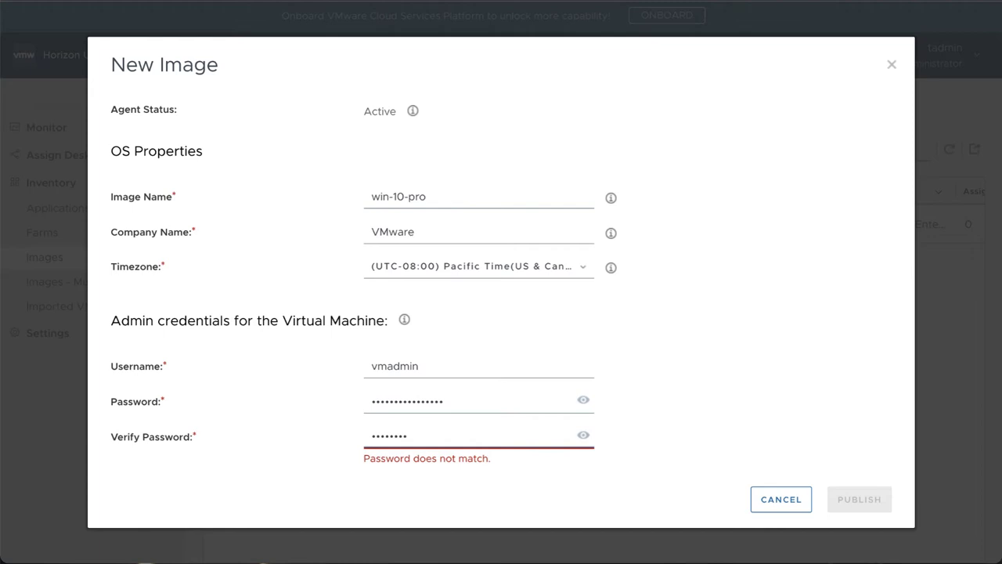
text(•••••••••••••)
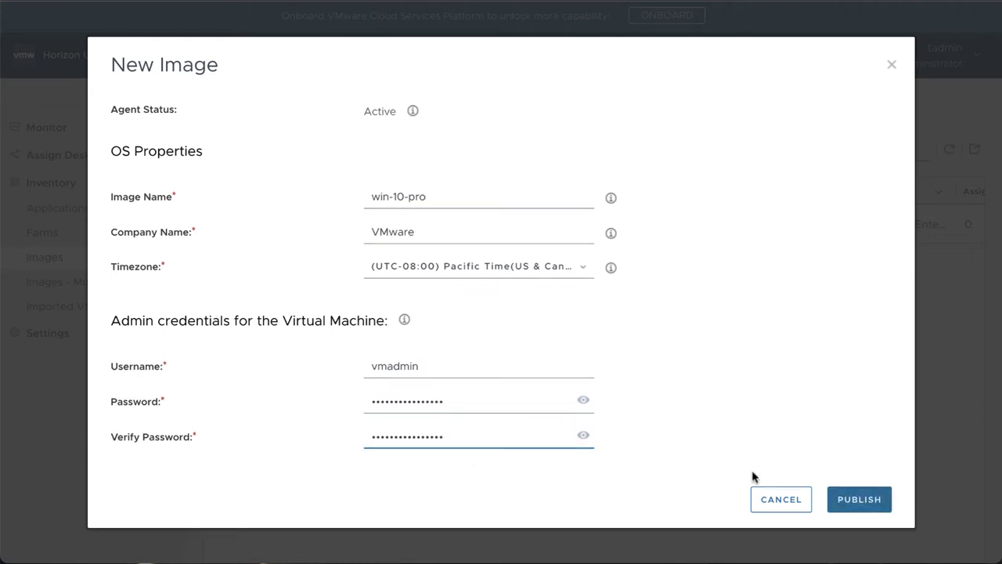
click(860, 505)
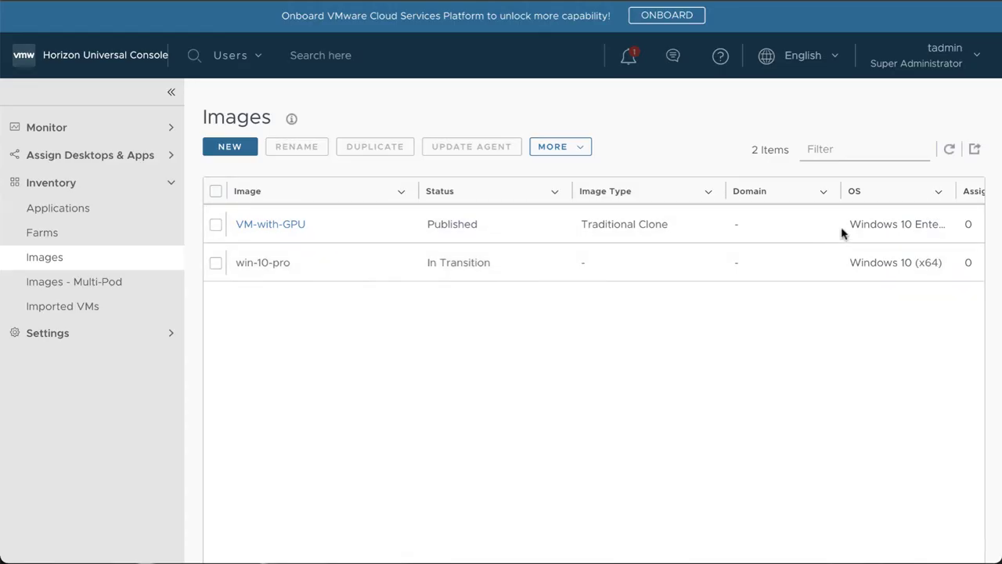
Refresh the Images list, inspect the win-10-pro image's properties, and return to the list
click(950, 150)
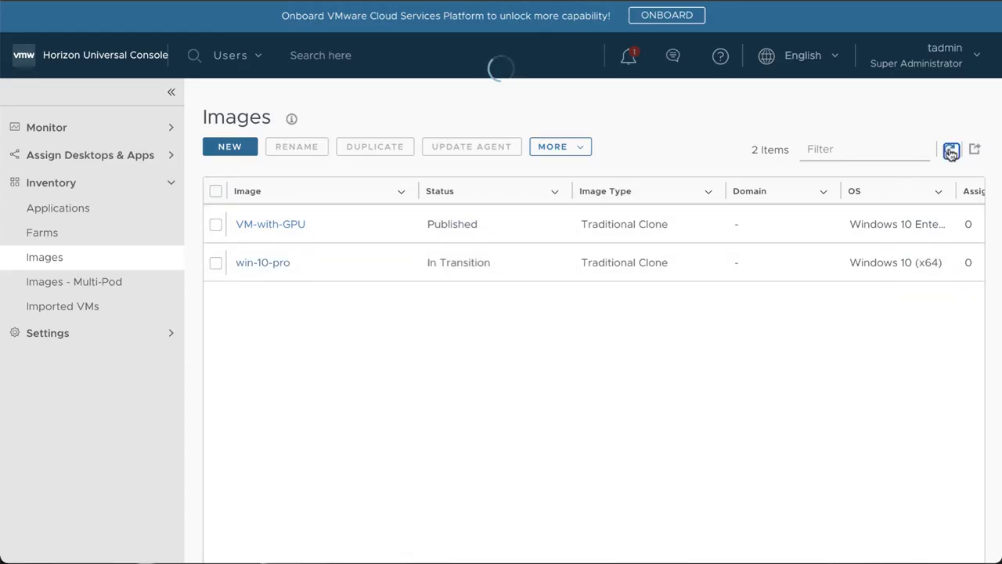
click(951, 152)
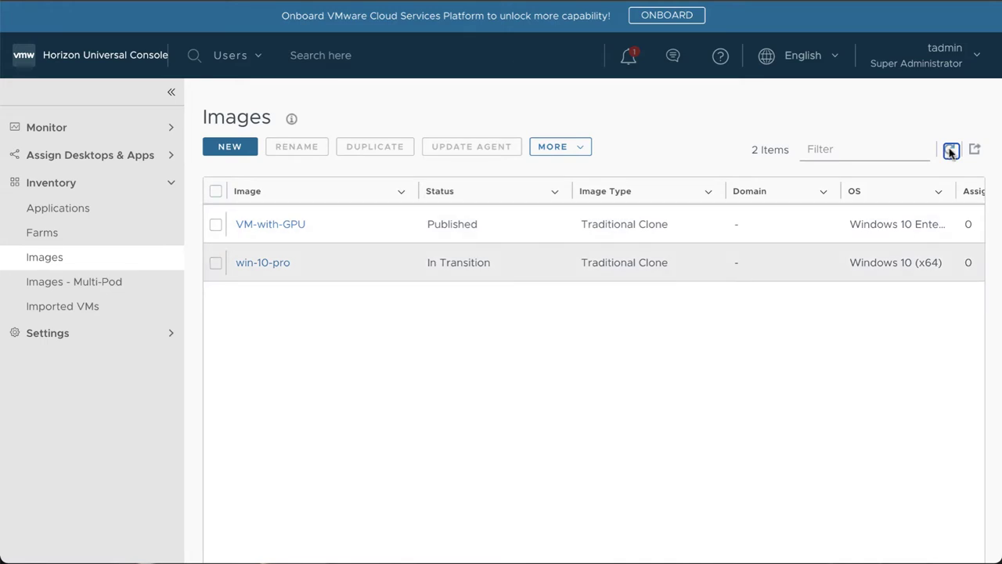
click(273, 265)
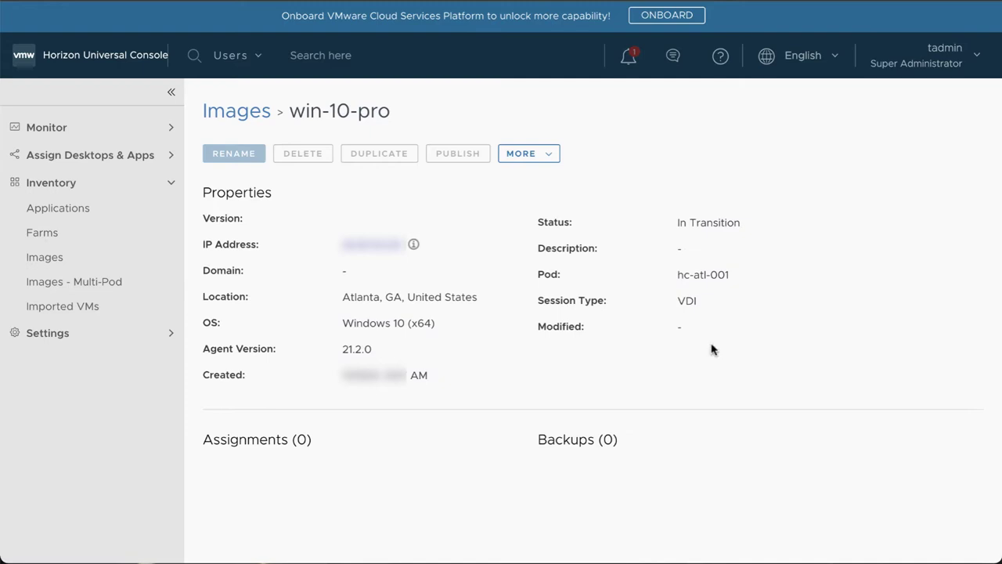
click(243, 114)
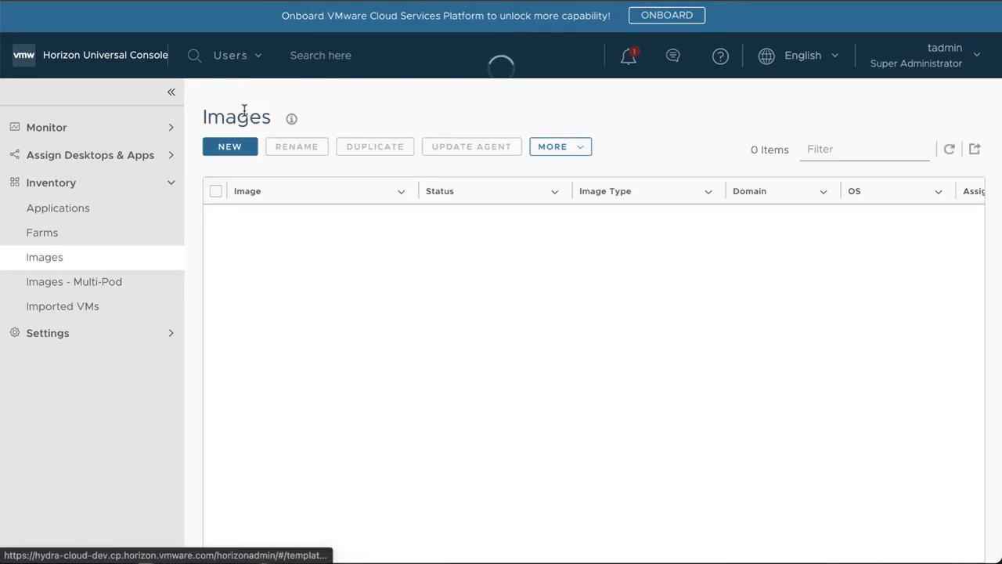
Review the win-10-pro conversion task's summary in the admin activity log and recheck the image in the refreshed Images list
click(57, 130)
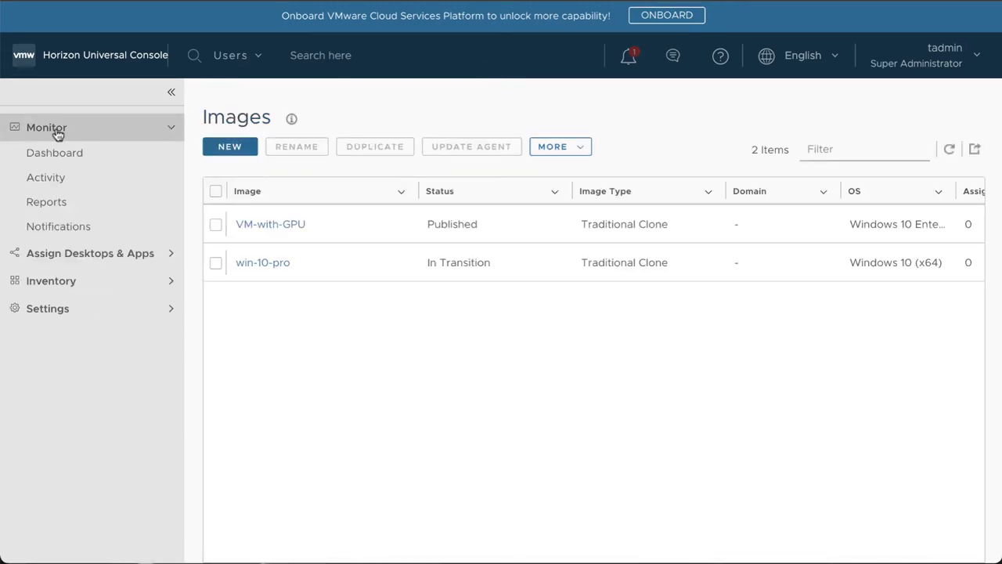
click(61, 185)
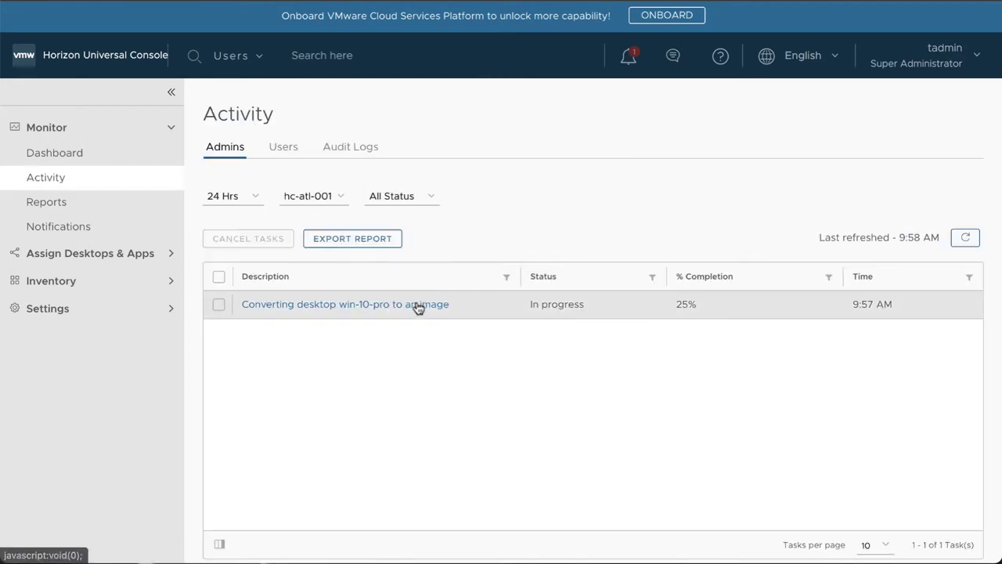
click(419, 305)
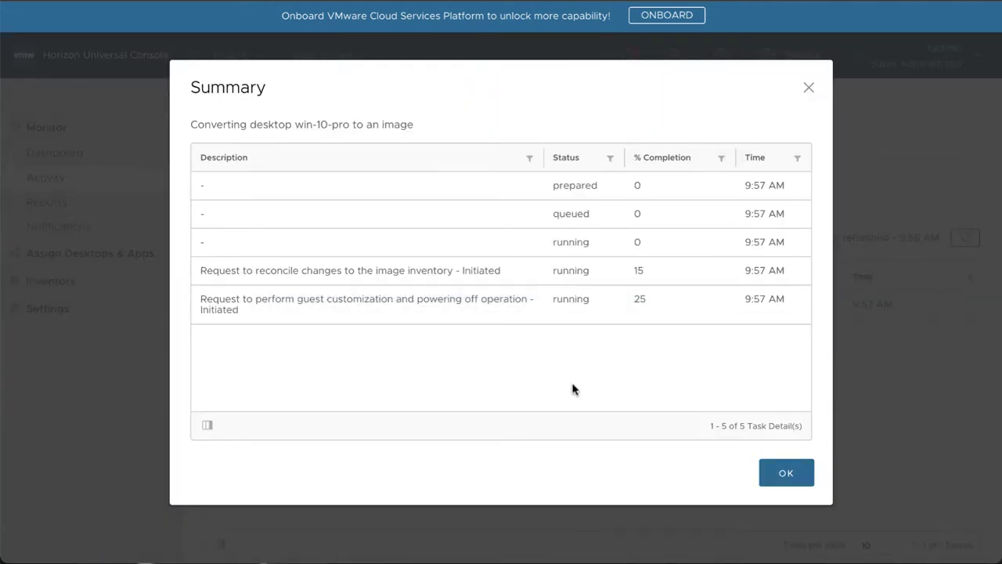
click(787, 474)
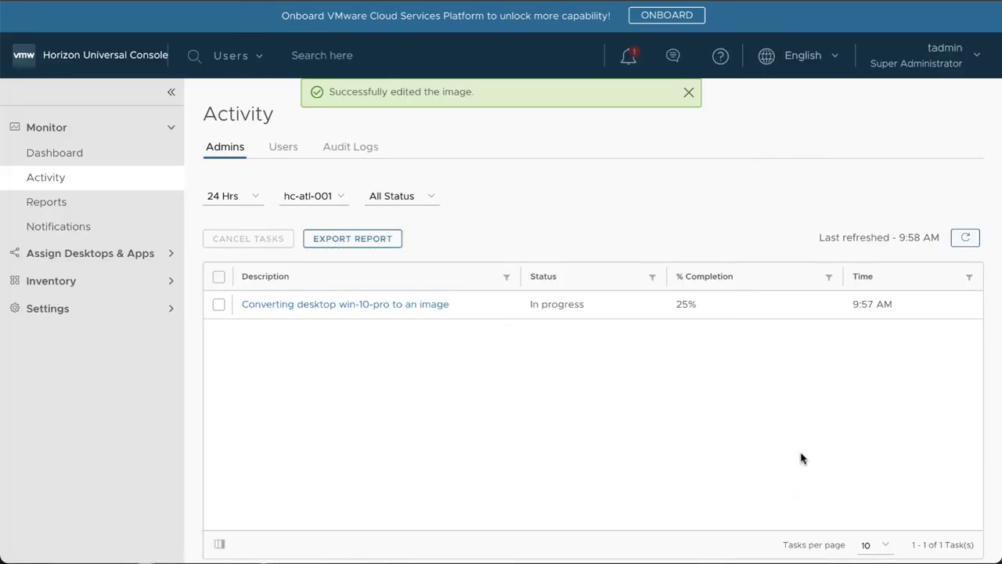
click(966, 240)
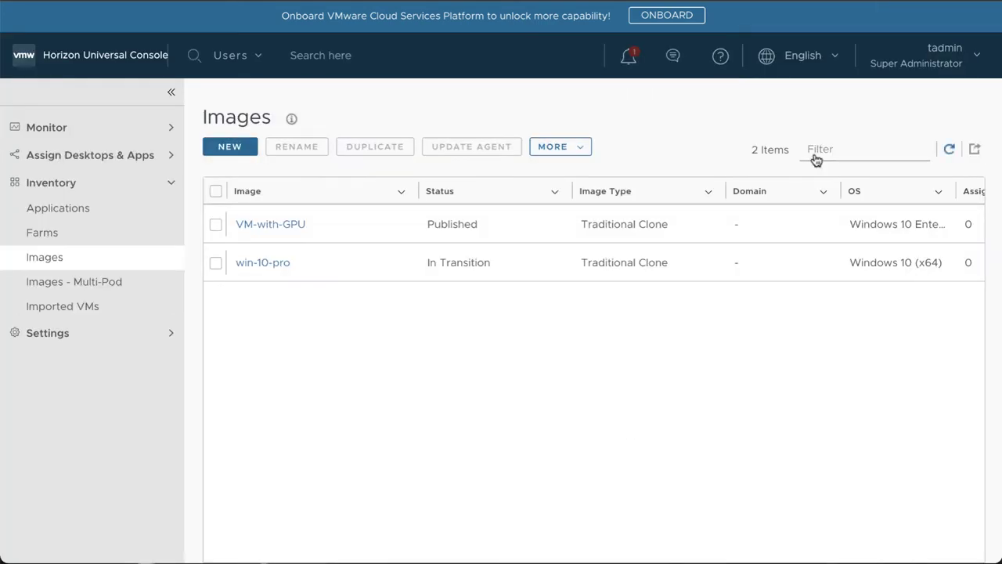
click(951, 150)
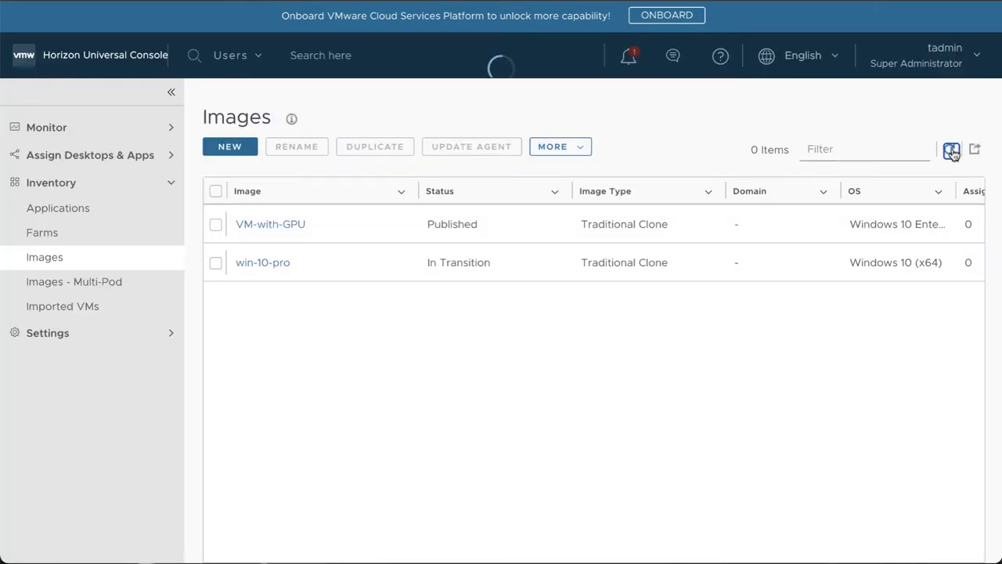
click(280, 264)
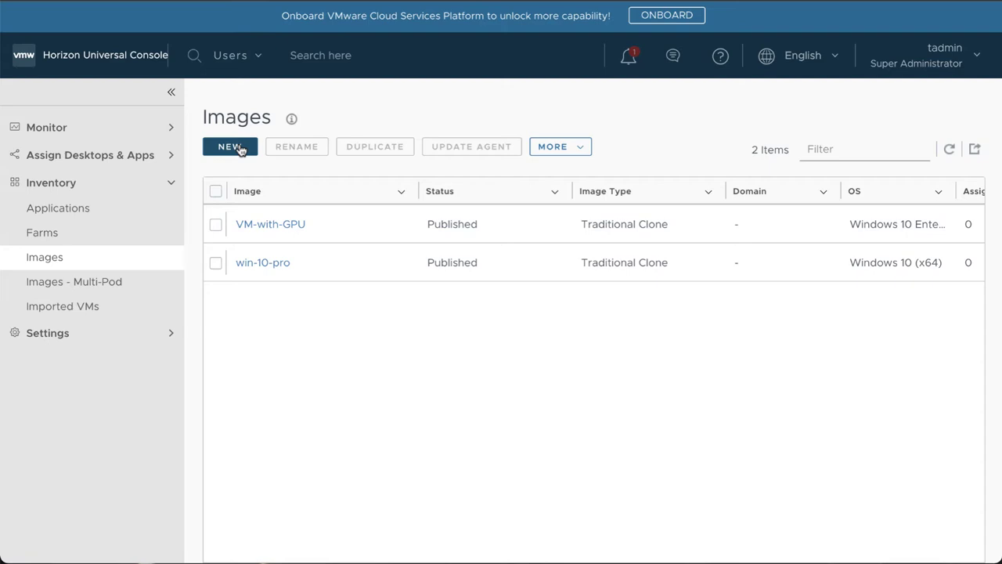
Select the imported VM Win-10-HR and start moving it to Multi-Pod Images
click(89, 311)
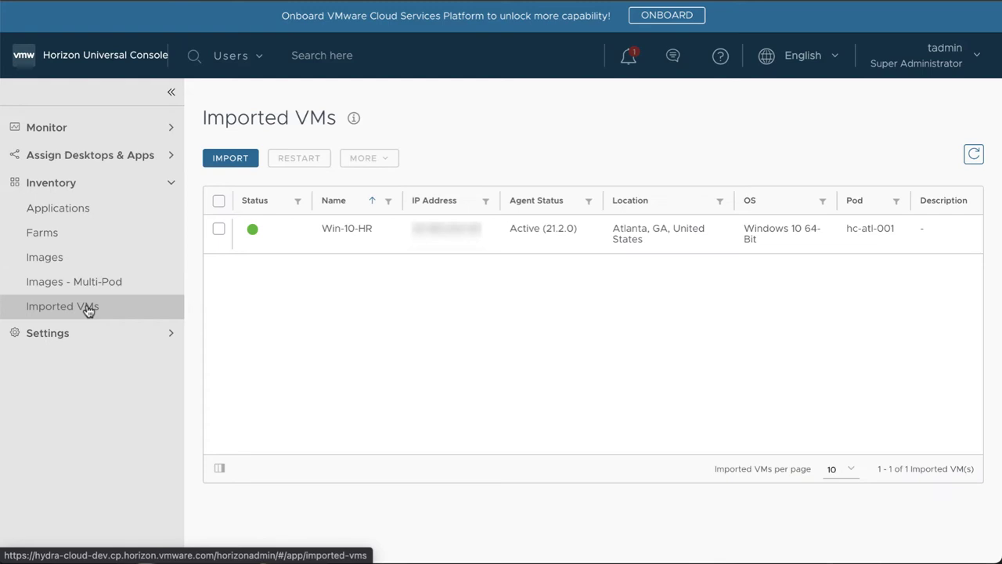
click(219, 228)
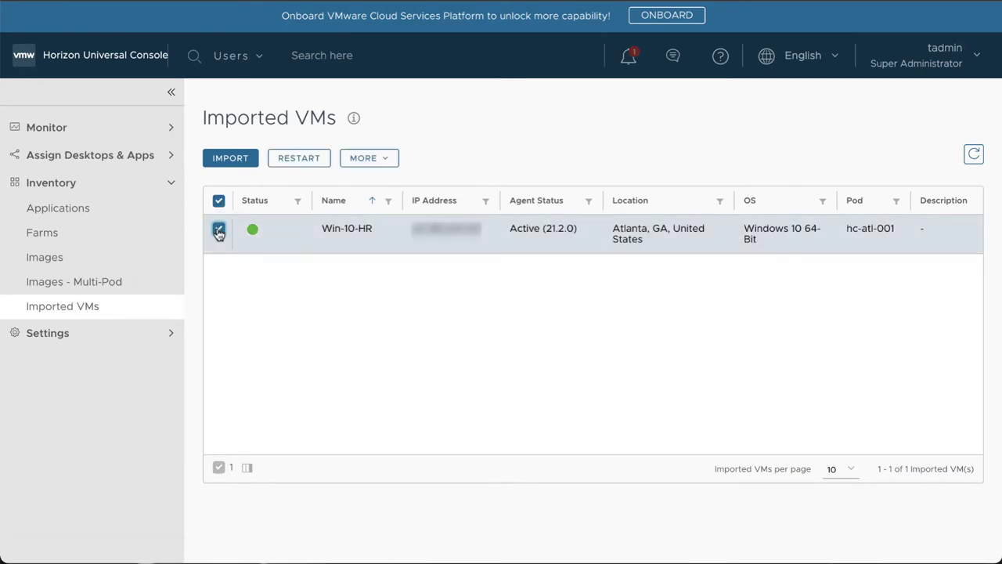
click(387, 161)
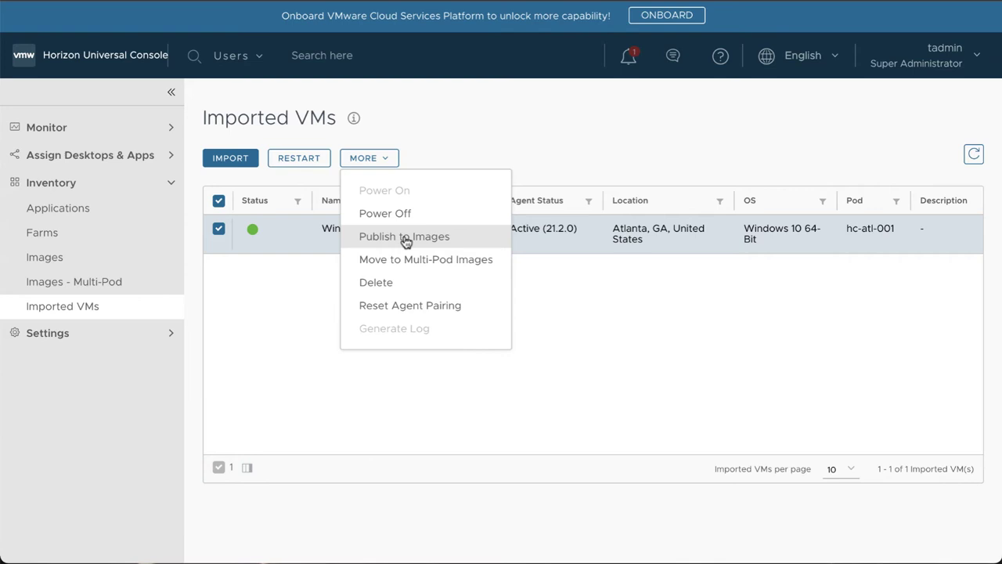
click(413, 261)
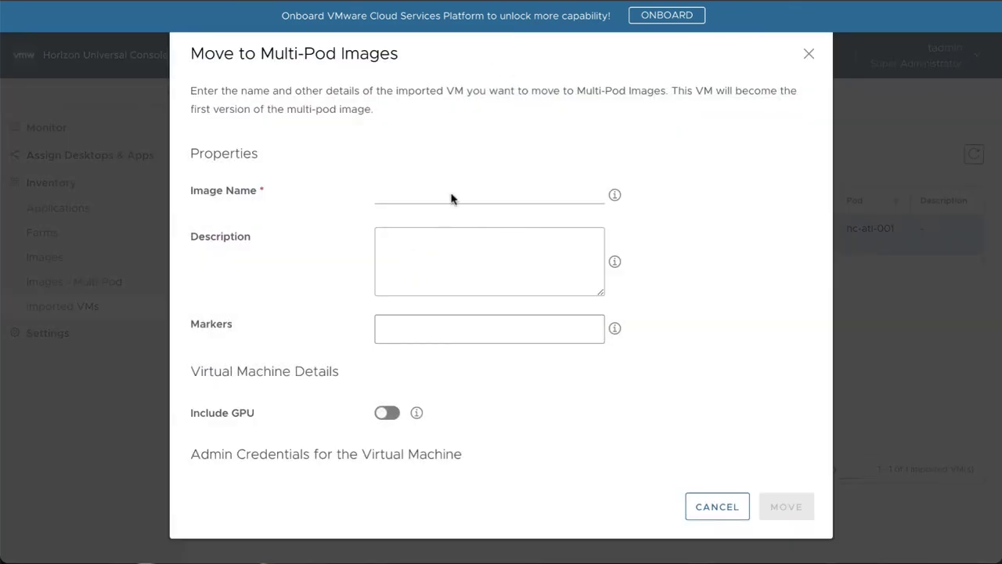
Name the multi-pod image Win10-HR and add the marker Production
click(452, 194)
text(w)
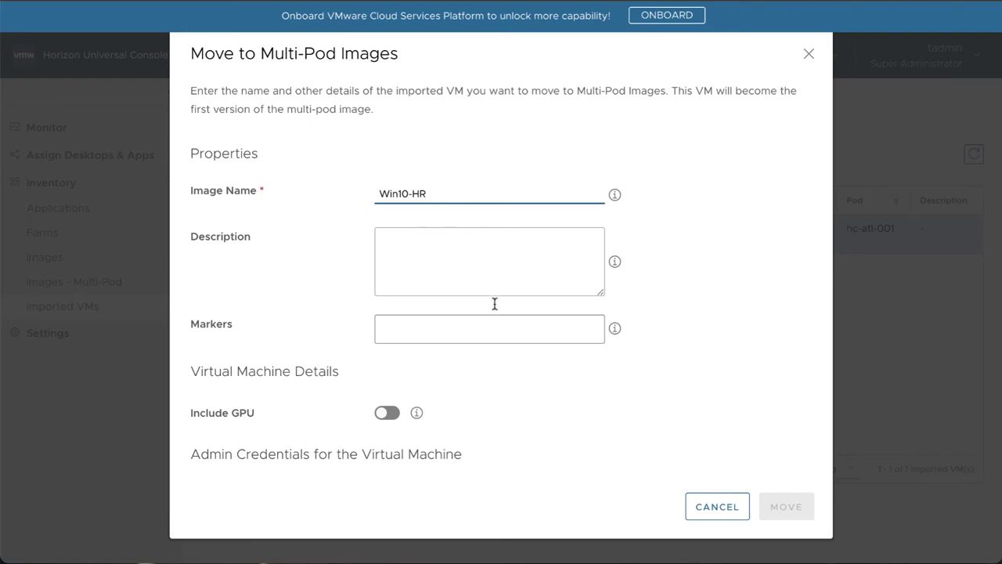
click(517, 336)
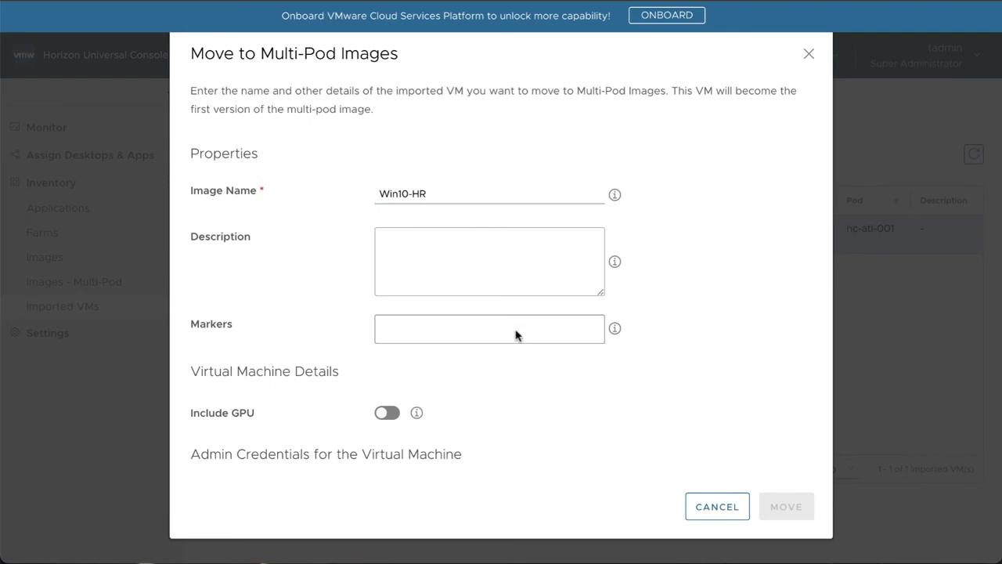
text(Produc)
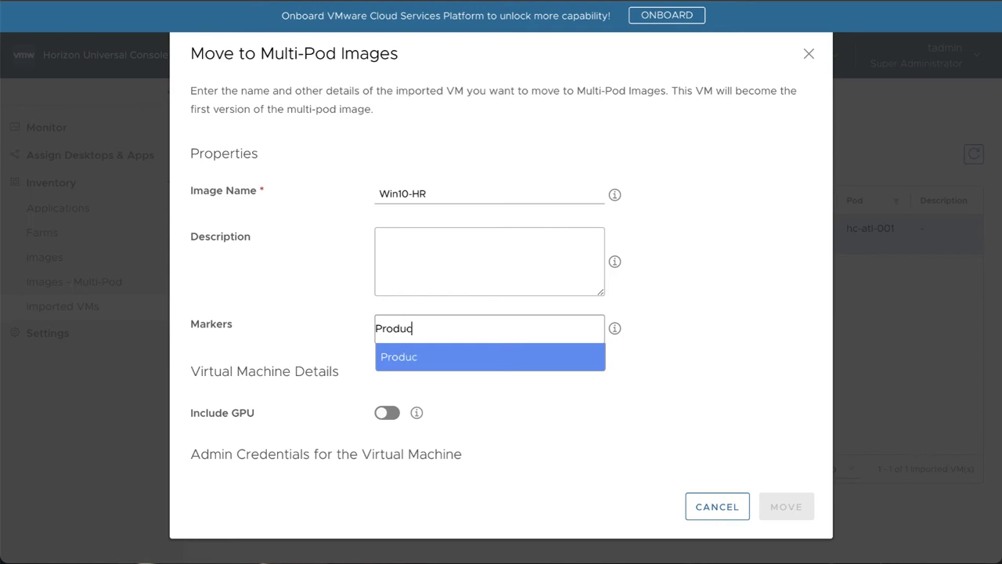
text(tion)
key(Return)
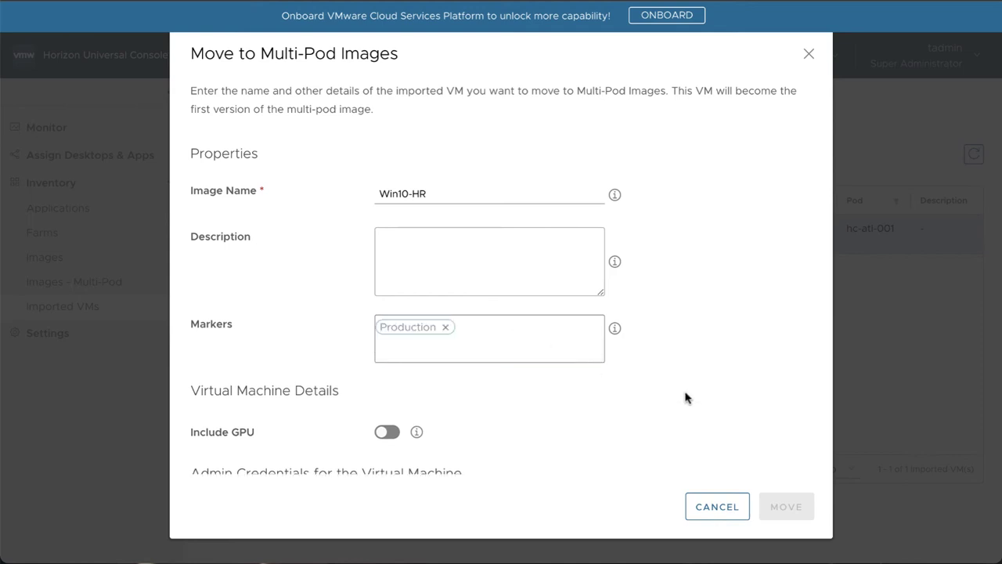
Set the VM's admin username to vmadmin, enter and verify the account password, and complete the move to Multi-Pod Images
scroll(488, 364, down, 2)
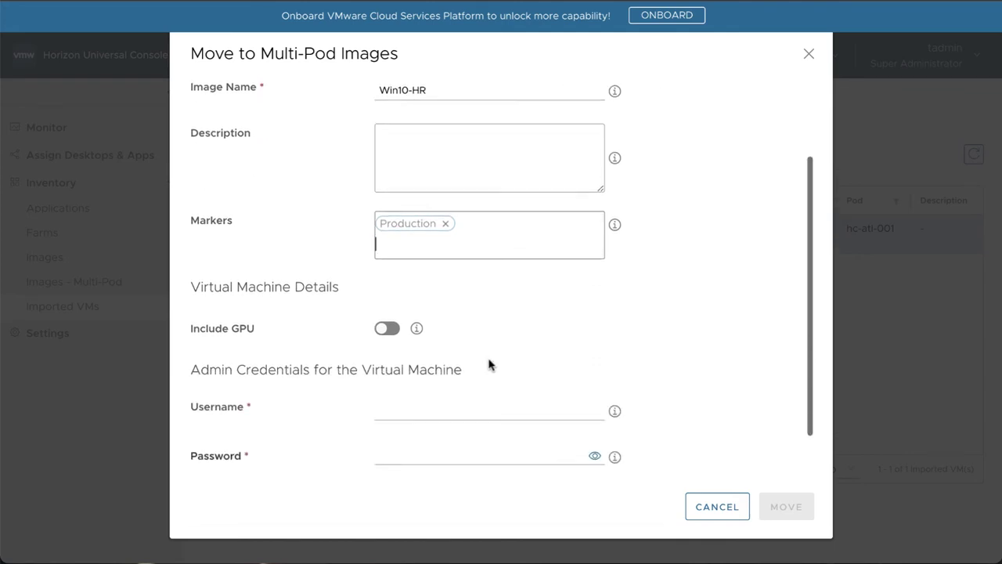
click(488, 364)
text(vma)
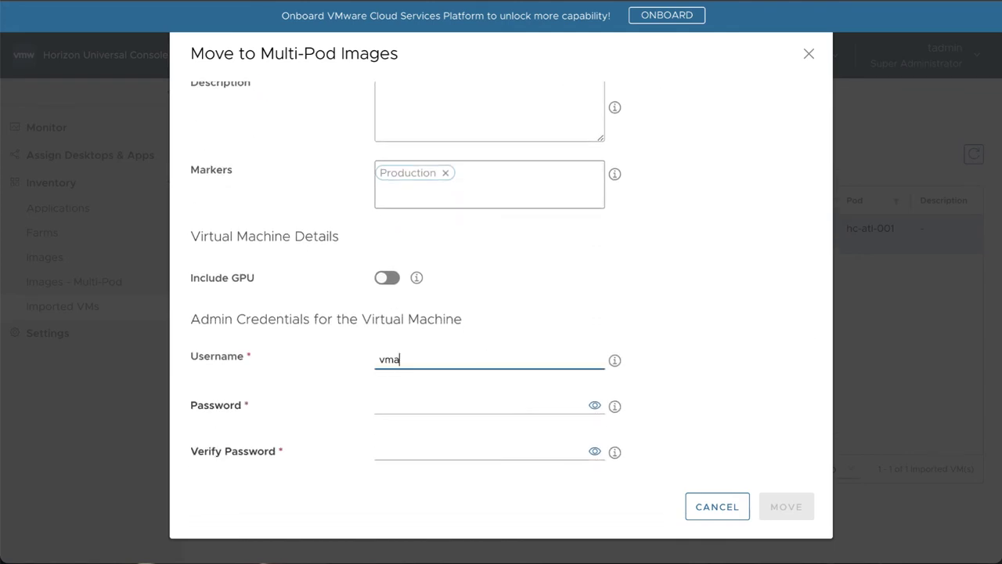
text(dmin)
key(Tab)
text(Pa•••••)
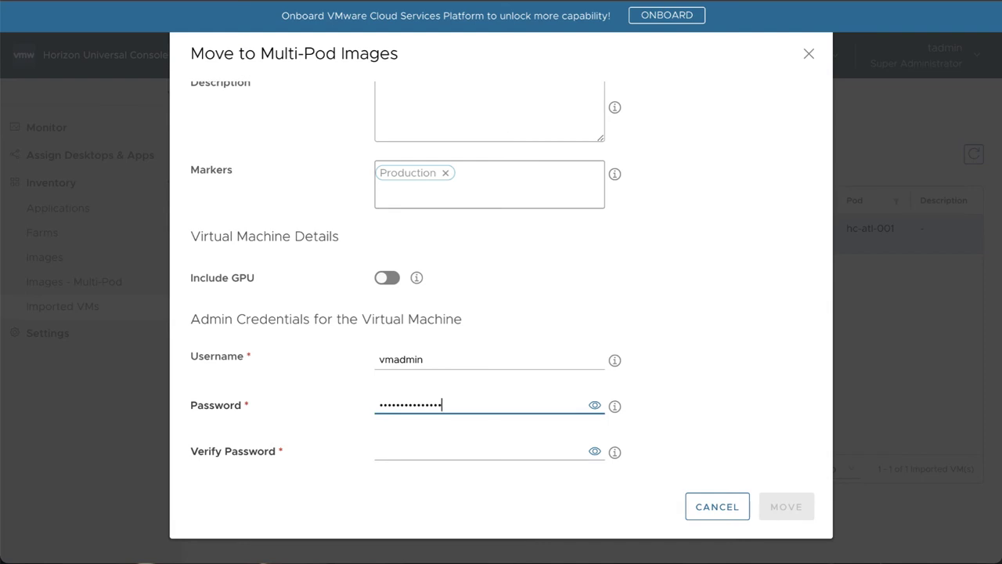
key(Tab)
text(••••••••••••)
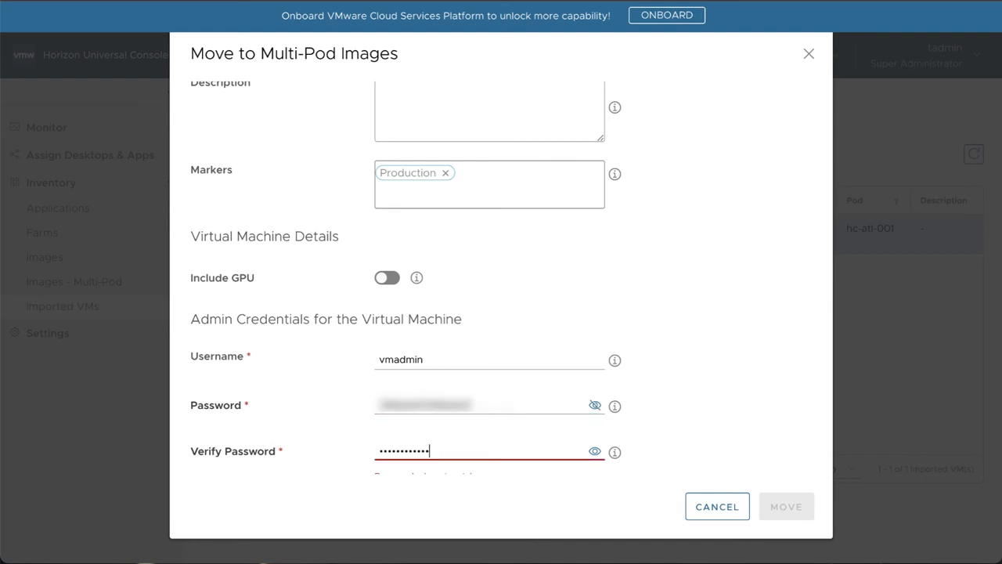
text(••••)
click(788, 507)
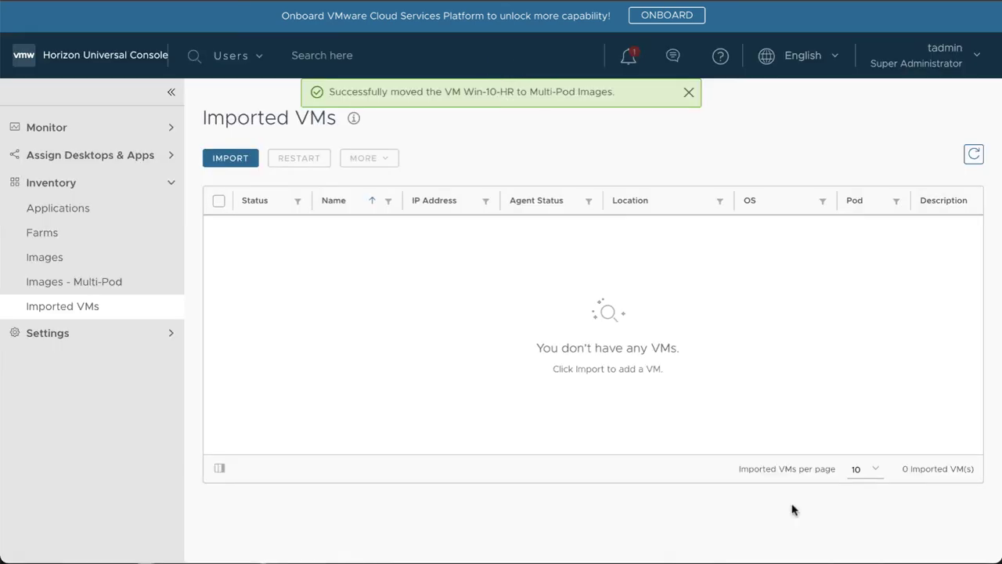
Open the Win10-HR multi-pod image and start publishing its version 1.0
click(116, 284)
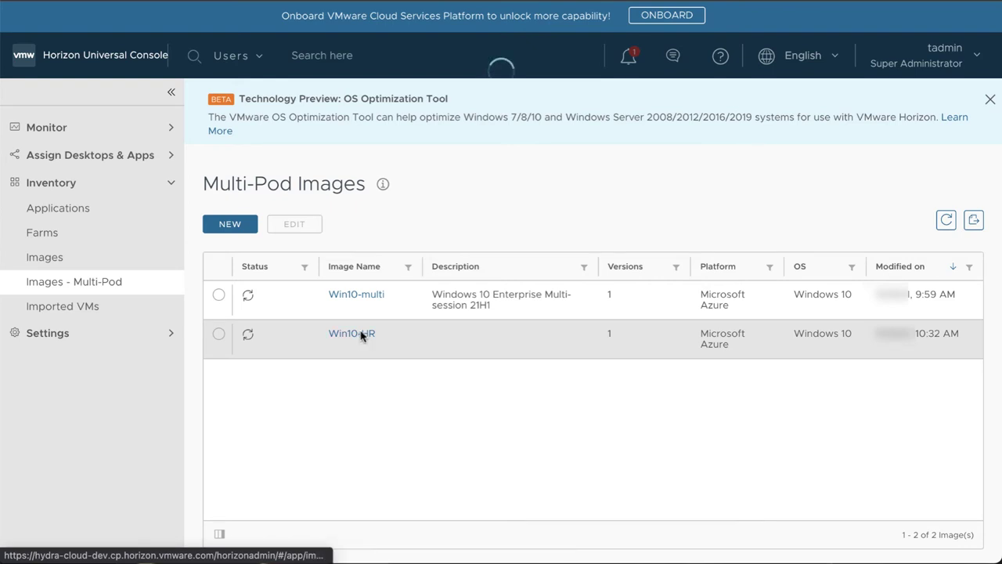
click(352, 333)
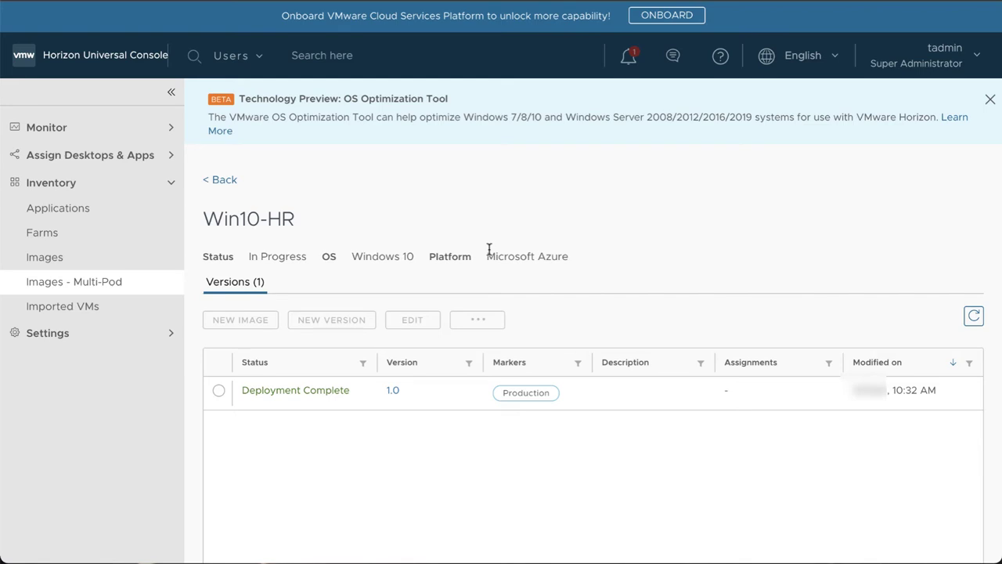
click(219, 392)
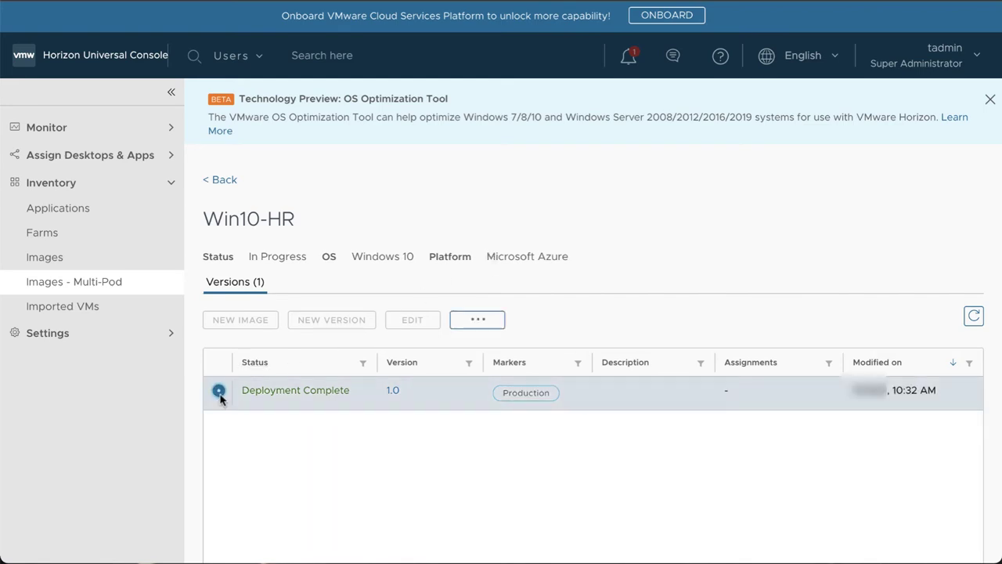
click(481, 323)
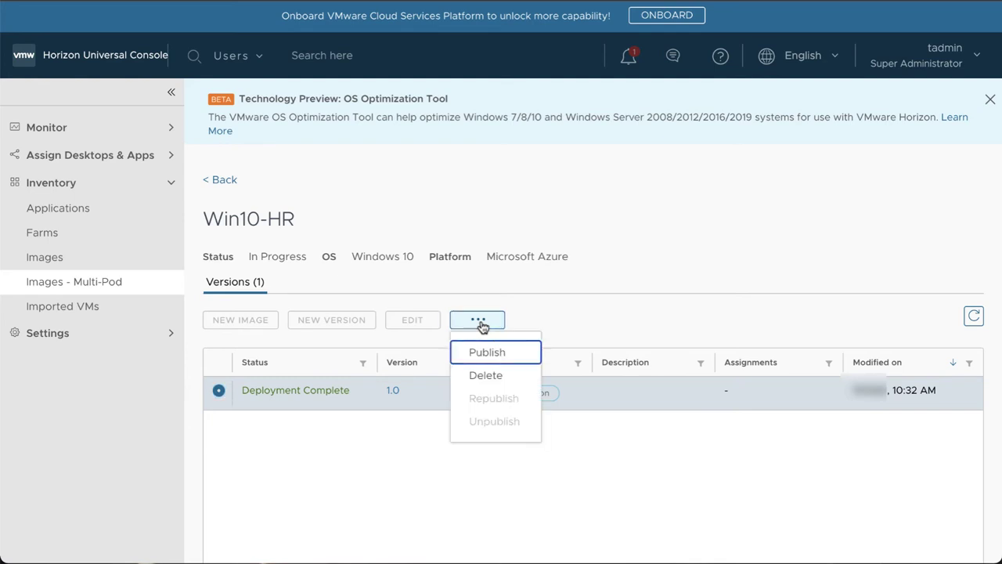
click(485, 351)
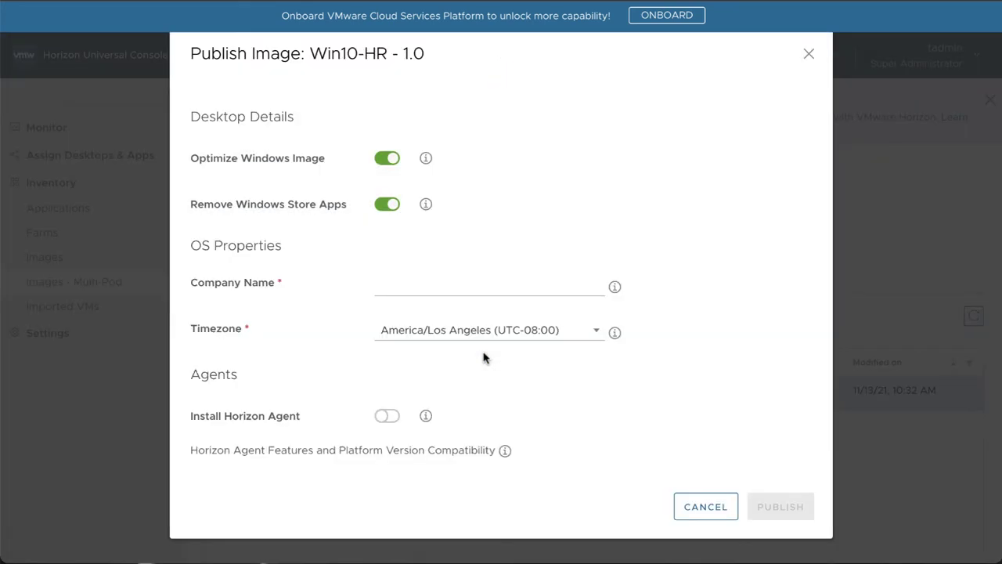
Set the company name to Acme, review the Horizon Agent features, and publish Win10-HR version 1.0
click(492, 302)
text(Acme)
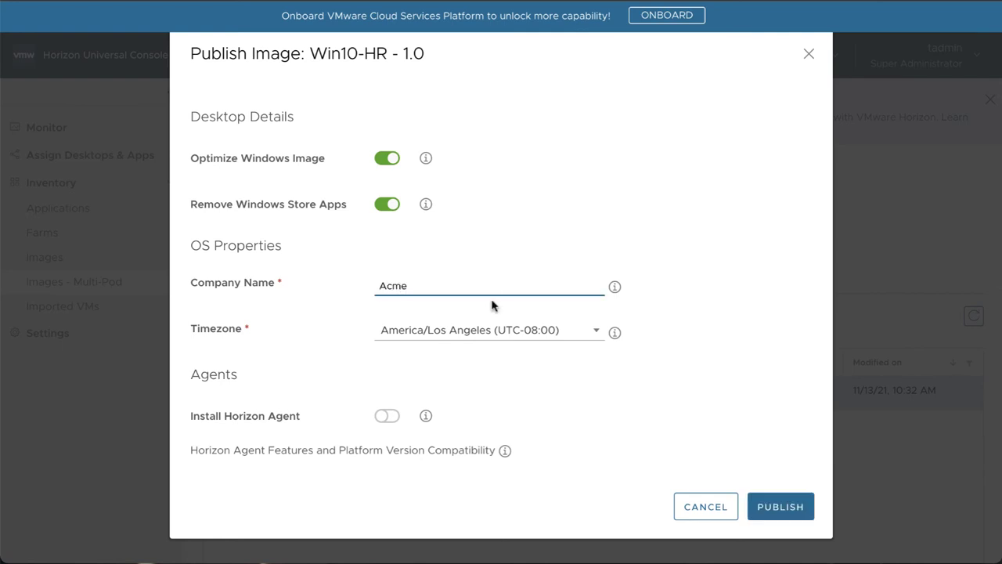
scroll(741, 315, down, 3)
scroll(741, 316, down, 5)
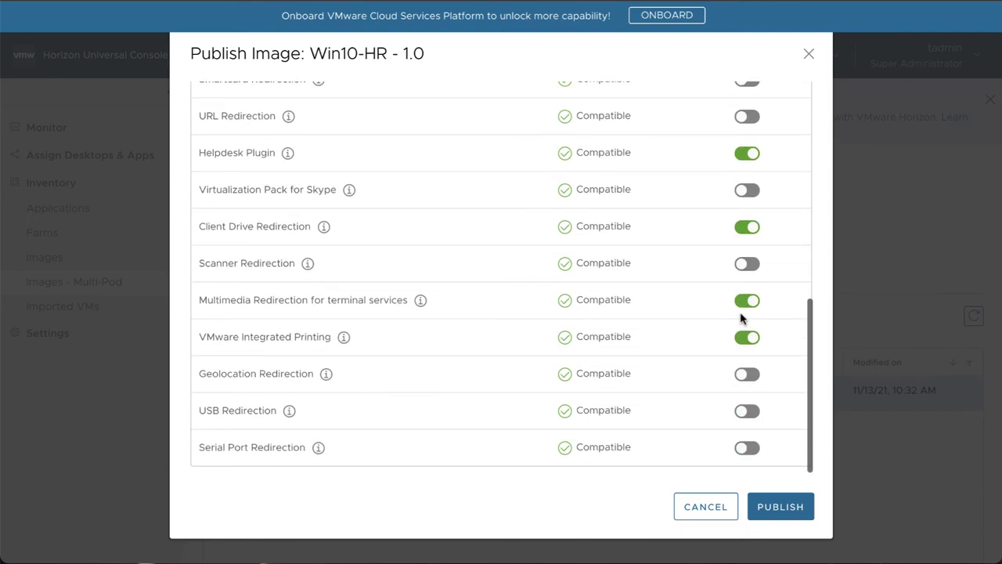
scroll(741, 317, up, 1)
scroll(742, 319, up, 8)
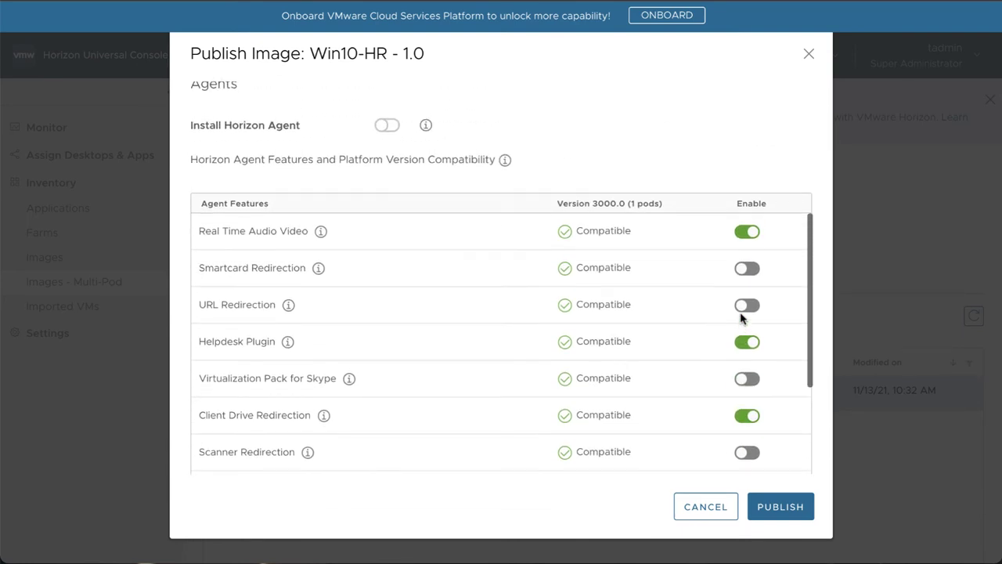
scroll(741, 319, up, 1)
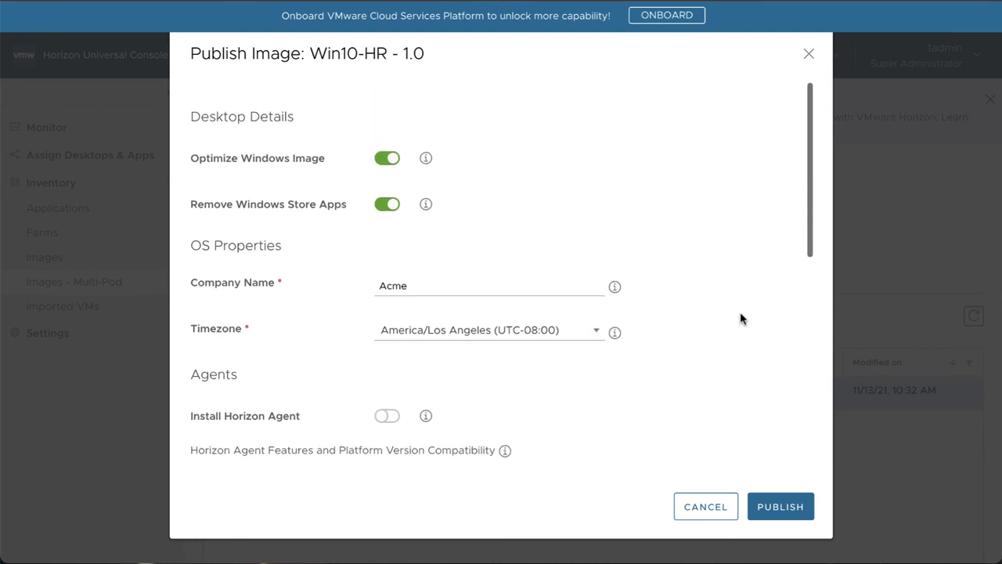
click(781, 509)
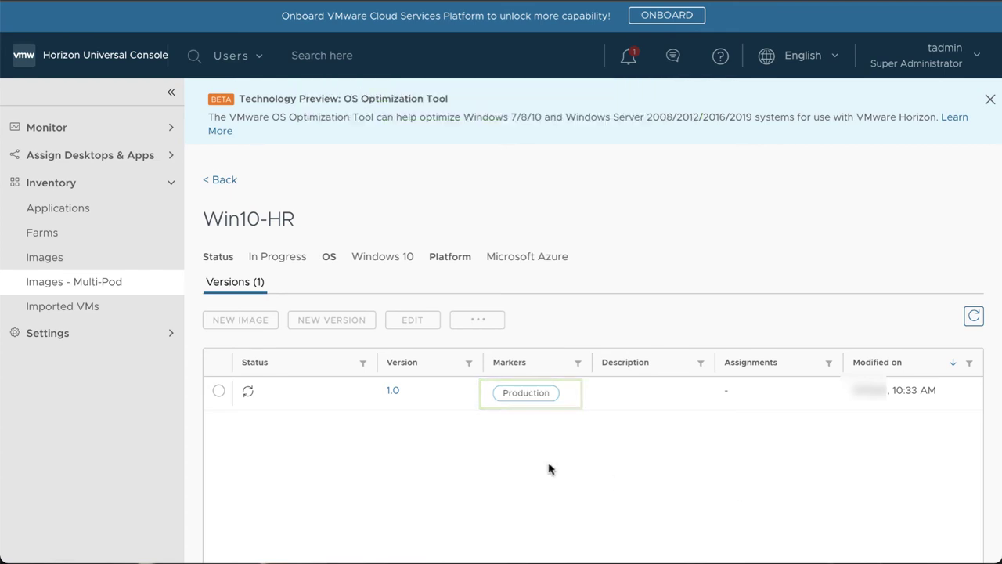
Refresh the admin activity log and review the summary of the Win-10-HR desktop-to-image conversion task
mouse_move(248, 408)
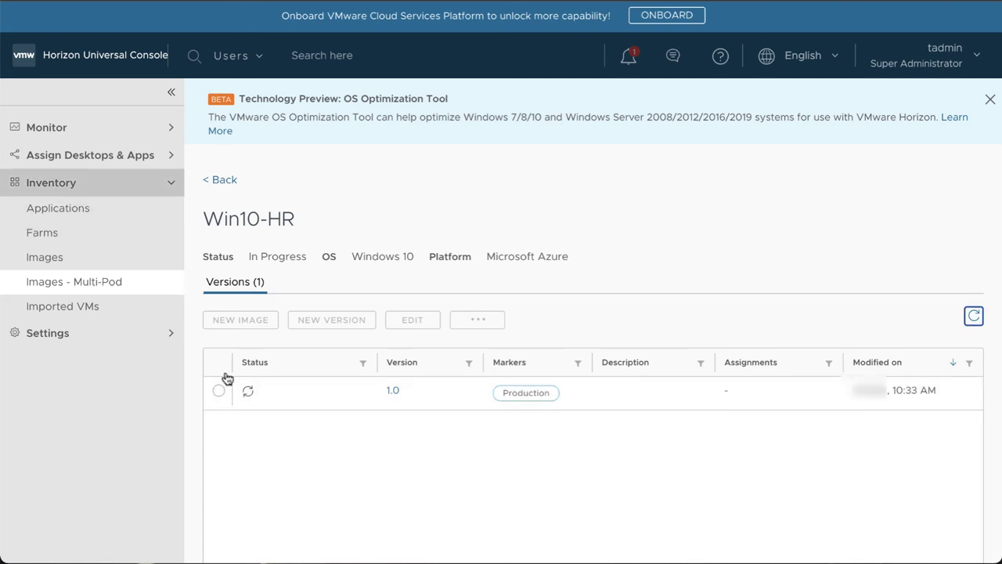
click(62, 129)
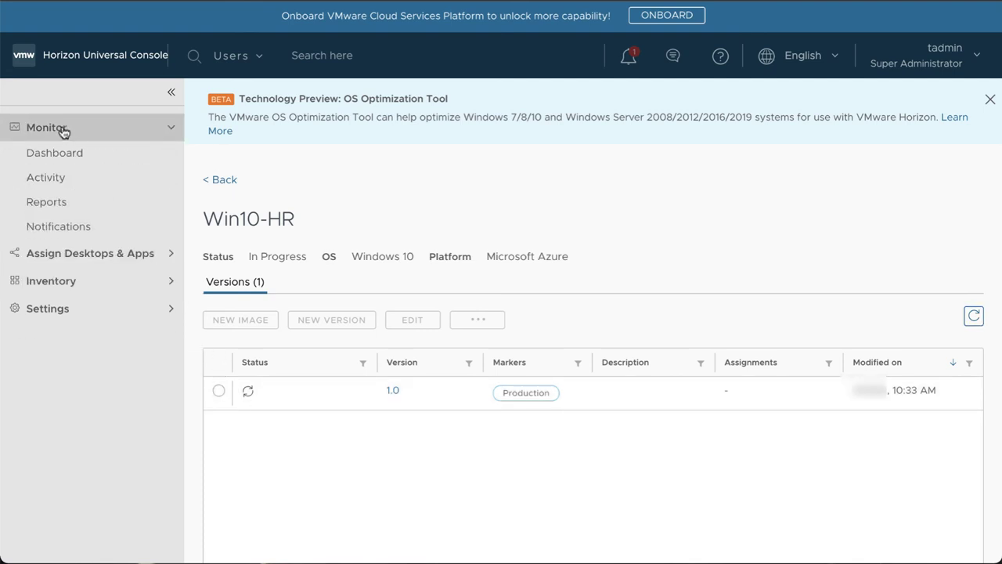
click(48, 180)
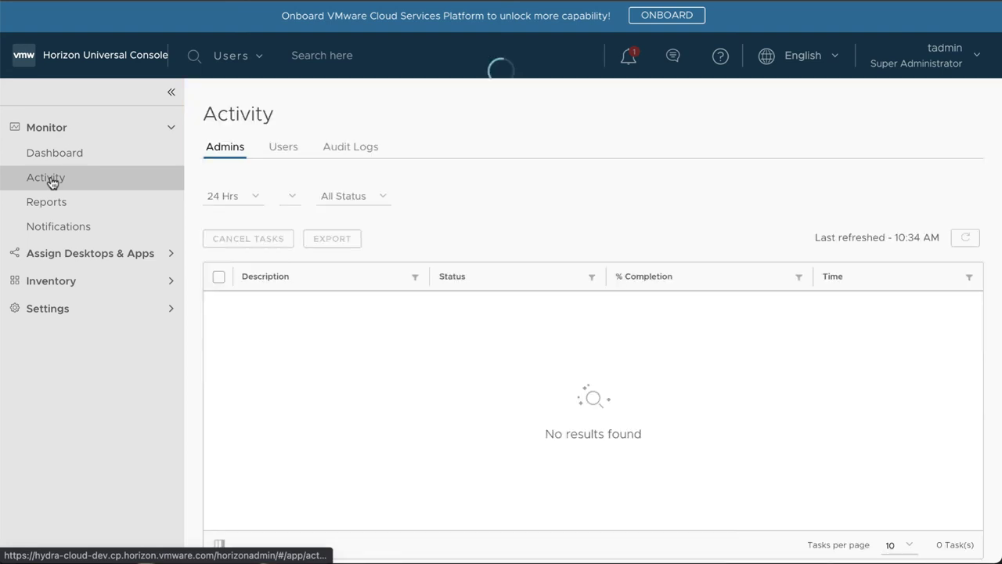
click(967, 240)
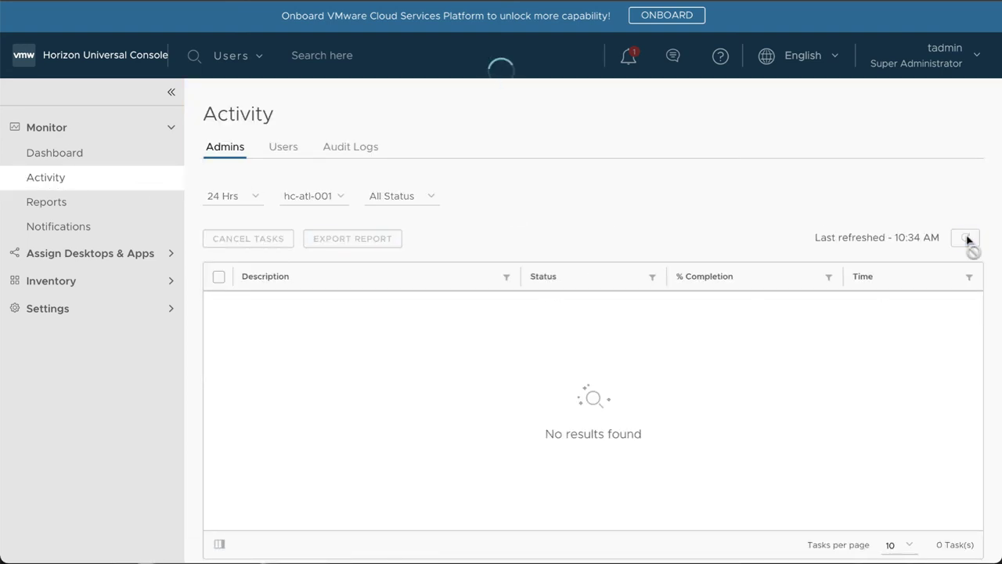
click(967, 240)
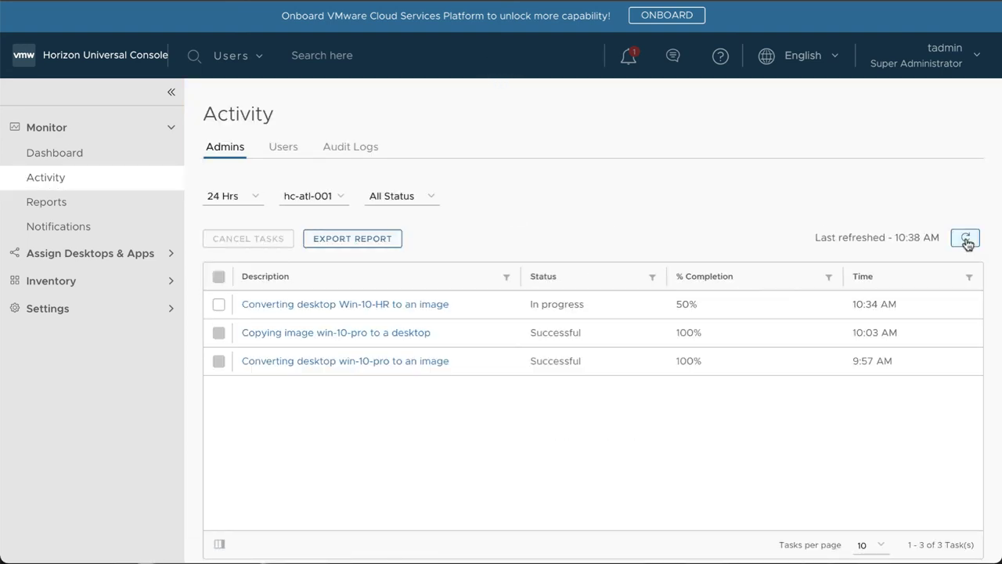
click(968, 240)
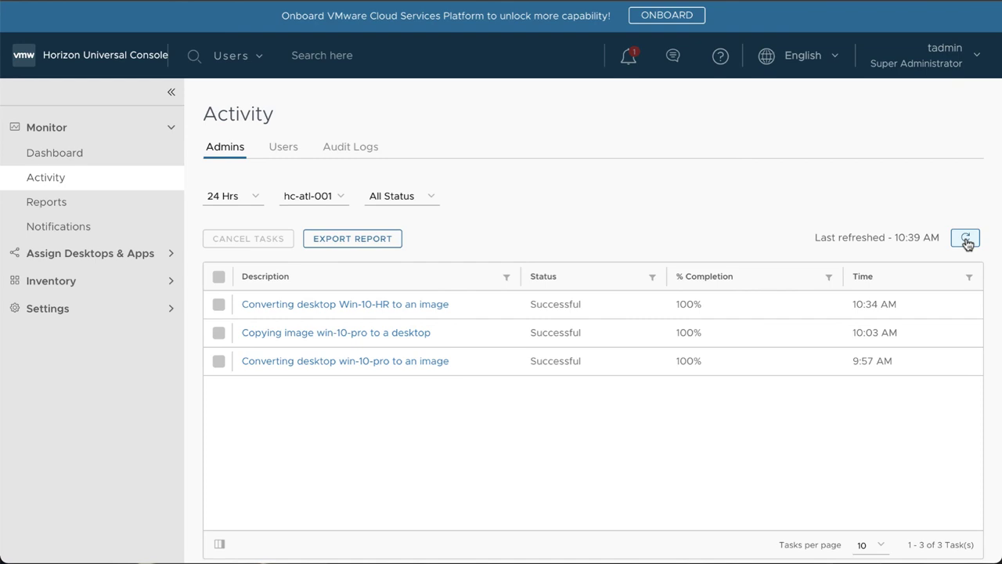
click(409, 306)
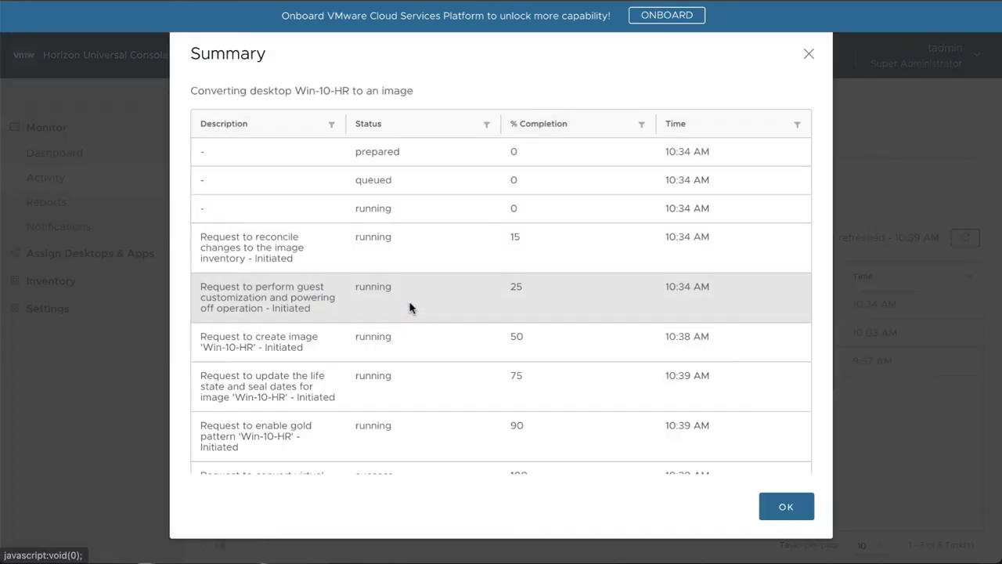
scroll(409, 307, down, 2)
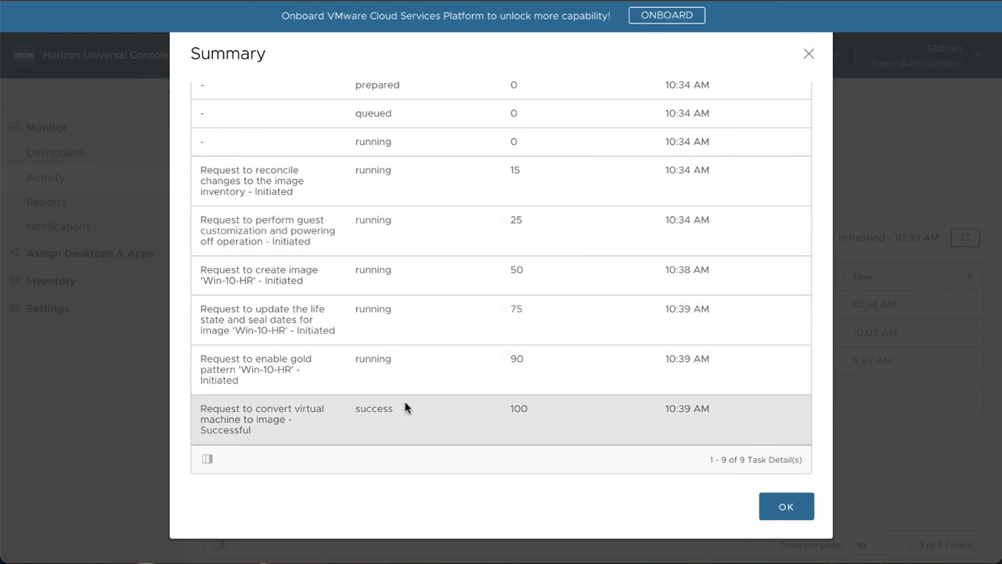
click(785, 508)
Reopen Win10-HR in Multi-Pod Images and refresh its versions list to check the status of version 1.0
click(89, 282)
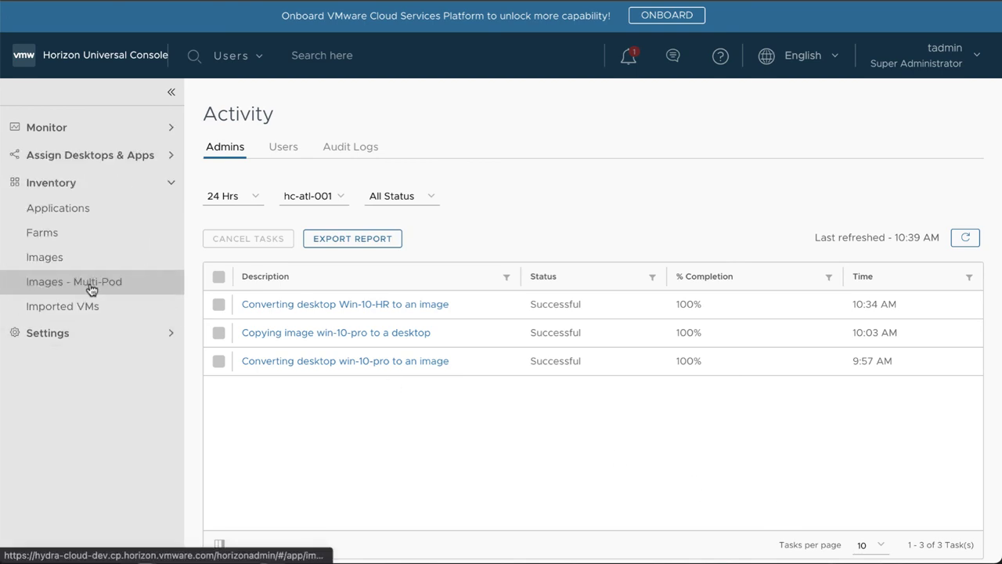
click(91, 285)
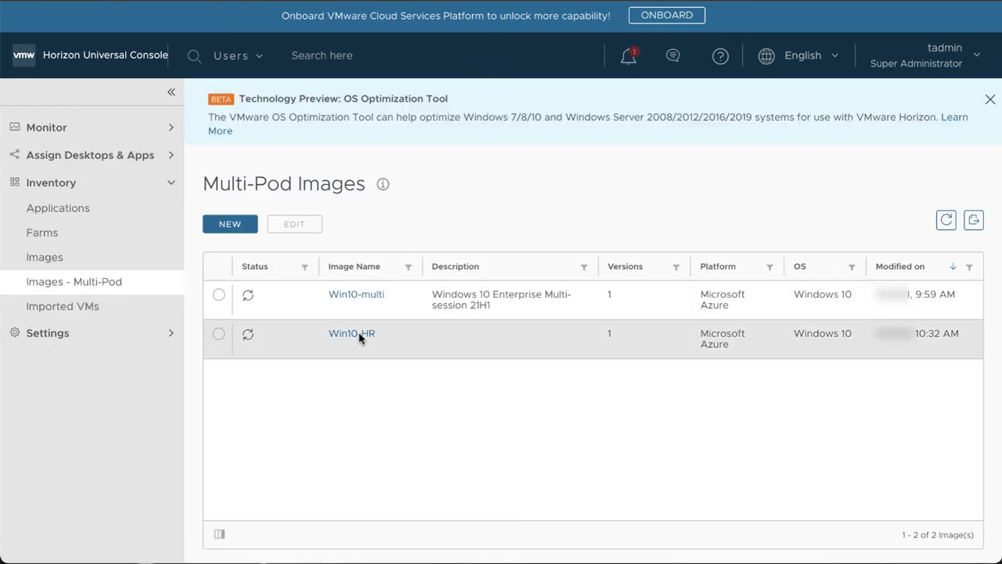
click(358, 335)
click(973, 318)
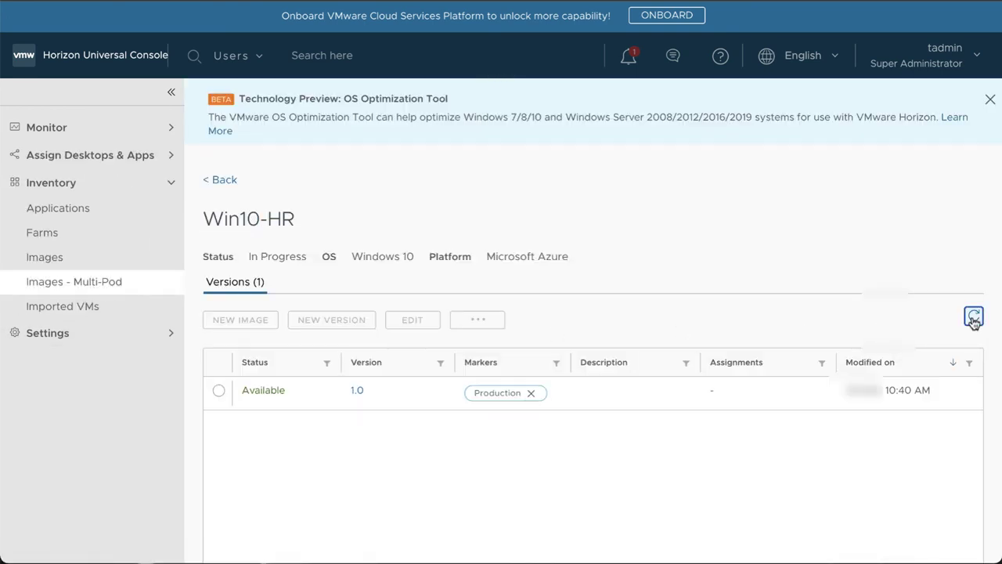